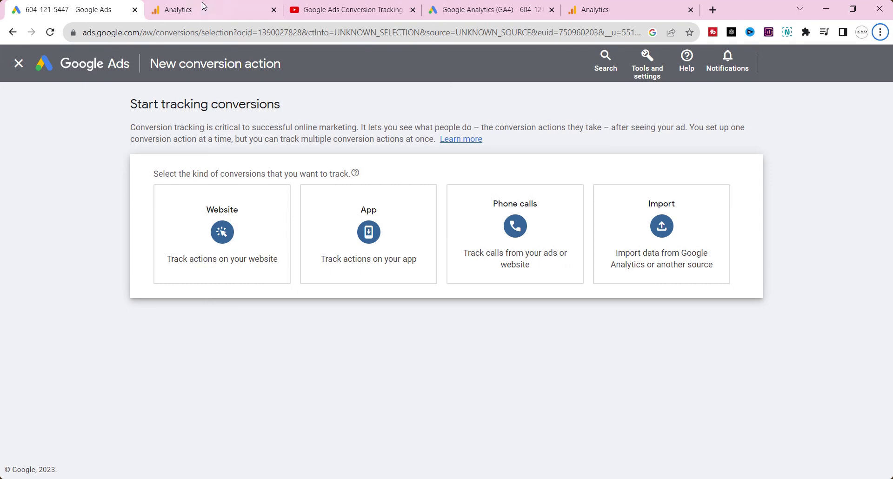
click(203, 6)
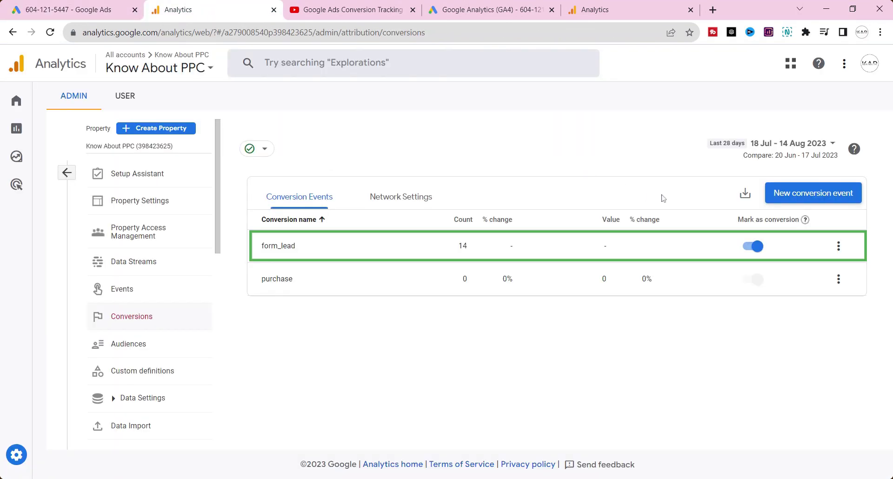
click(70, 6)
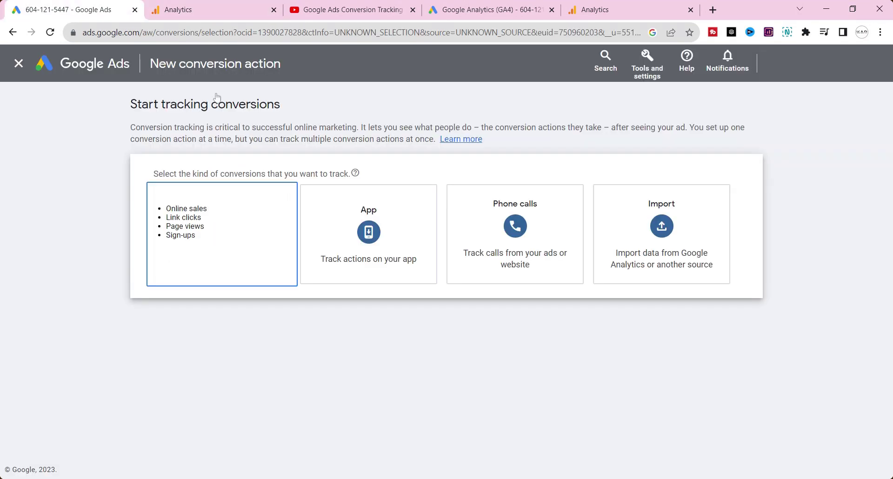
click(344, 6)
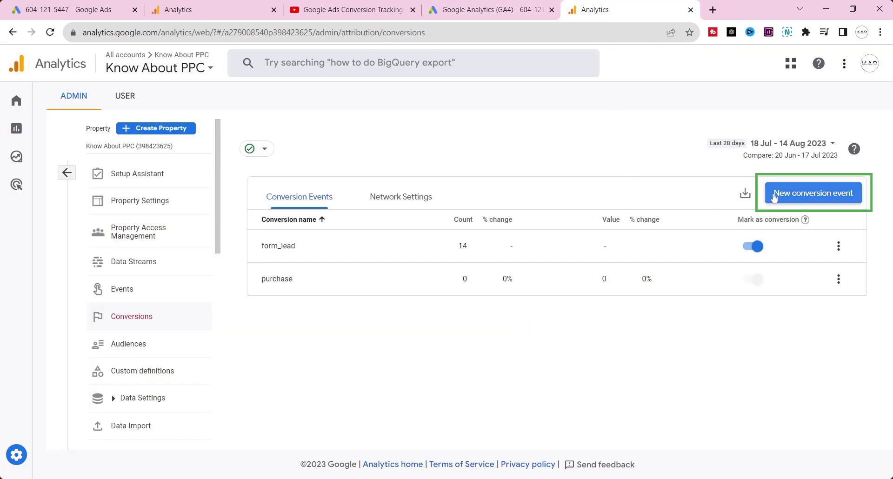
click(774, 196)
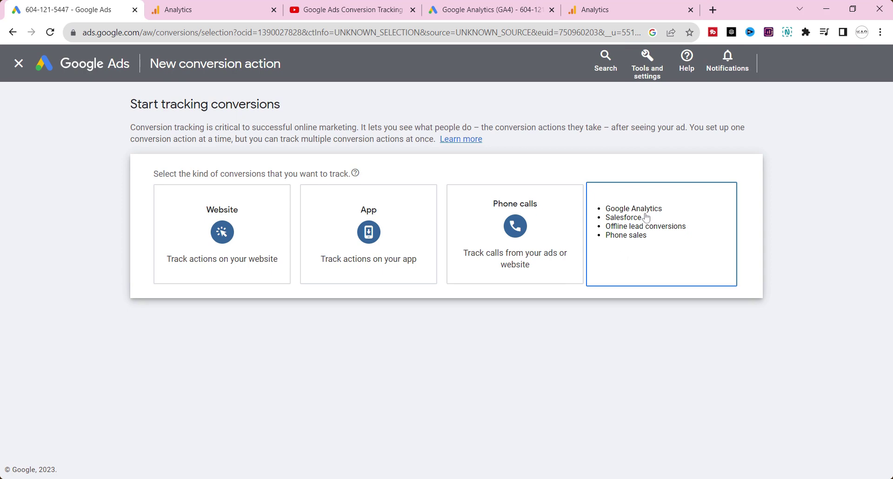
click(646, 217)
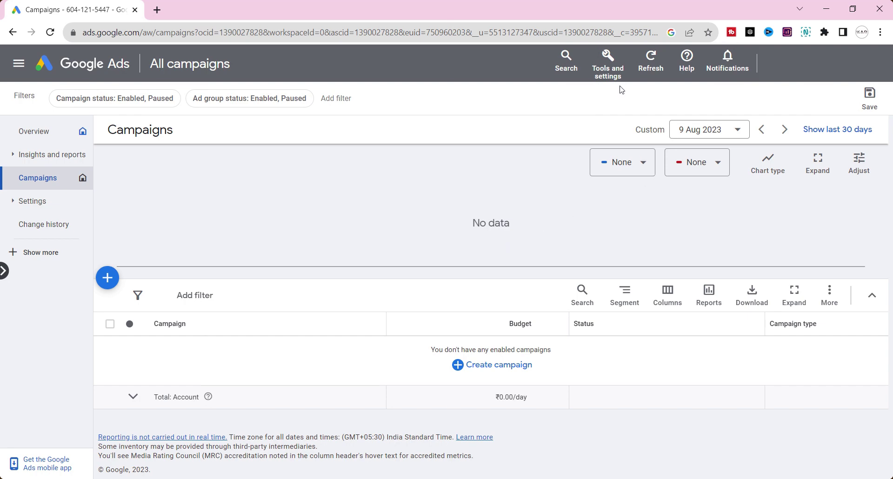
Open the Google Analytics (GA4) & Firebase details among the linked accounts and expand the Know About PPC property.
click(613, 70)
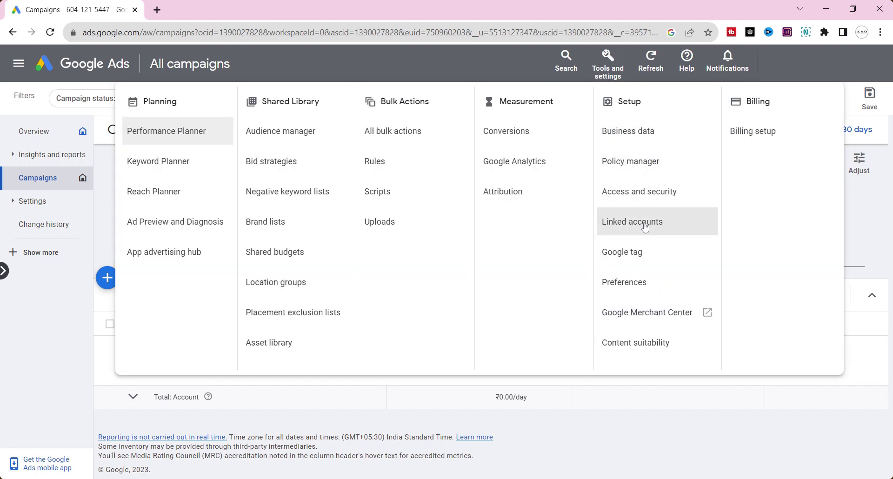
click(645, 227)
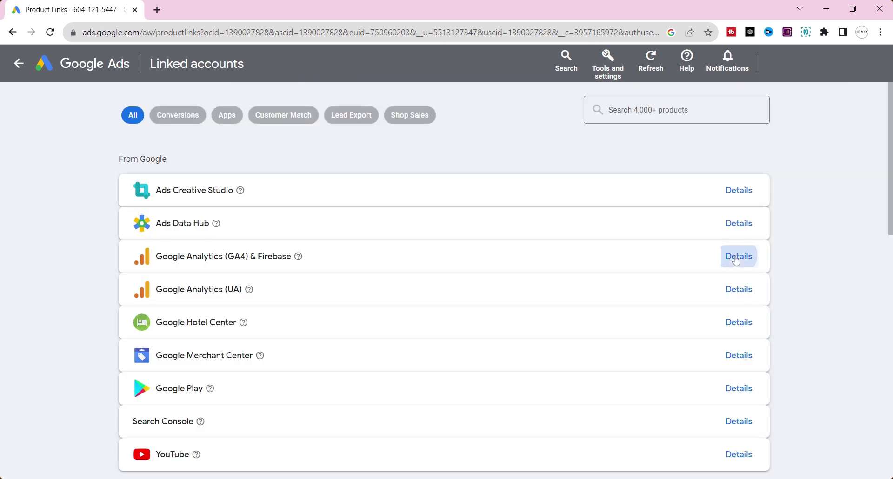
click(736, 261)
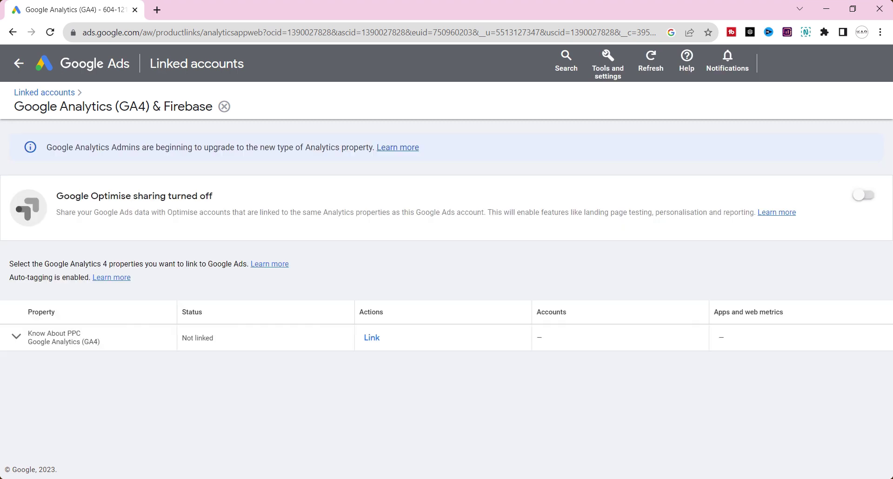
click(17, 337)
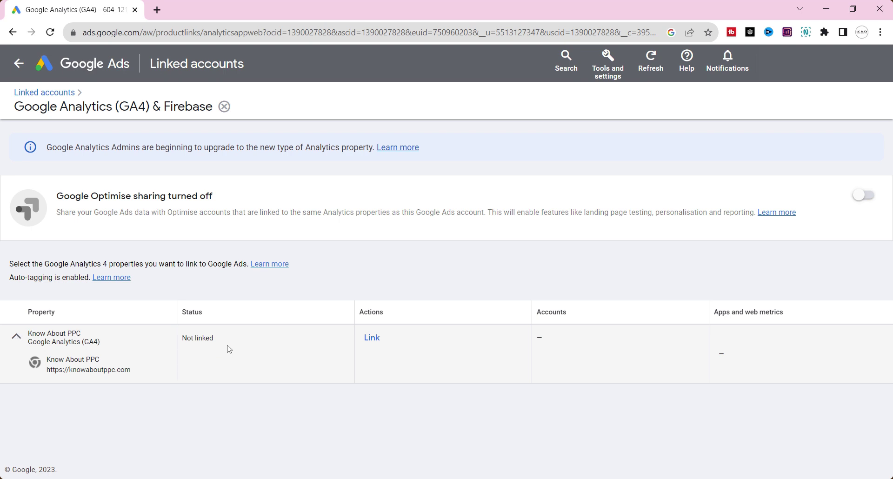
Link the Know About PPC property to Google Ads with the import of Google Analytics audiences enabled.
click(373, 339)
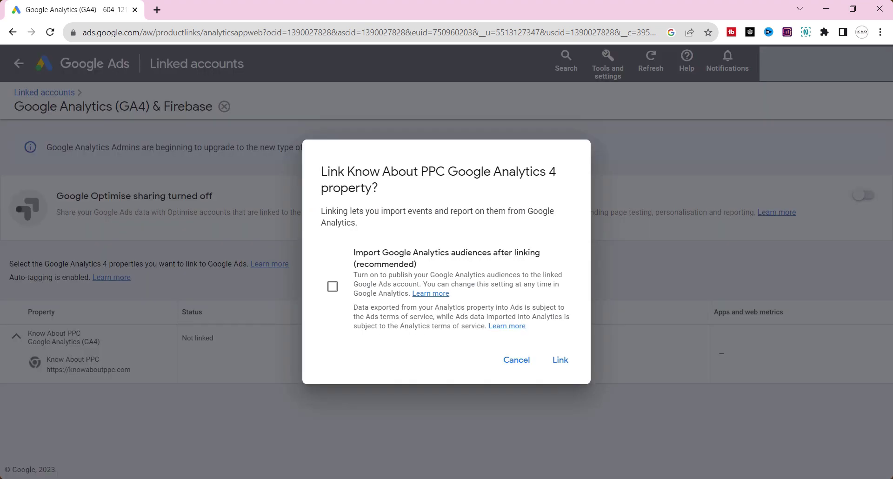
click(332, 287)
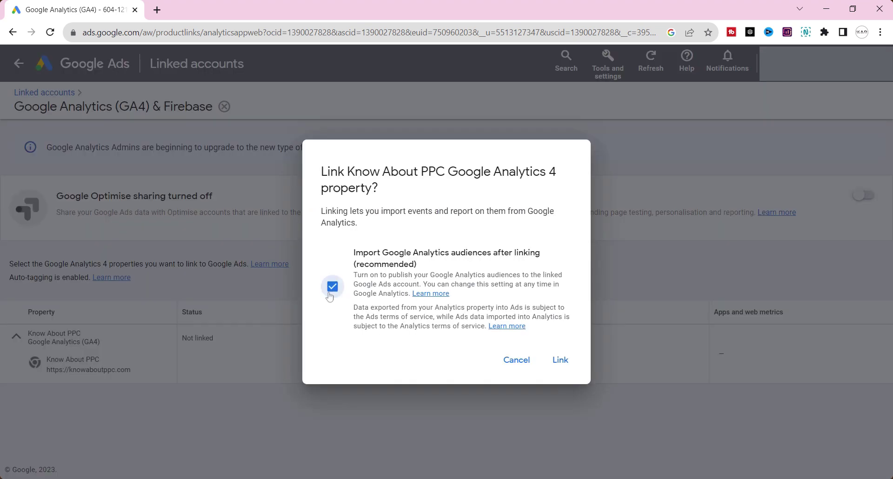
click(561, 361)
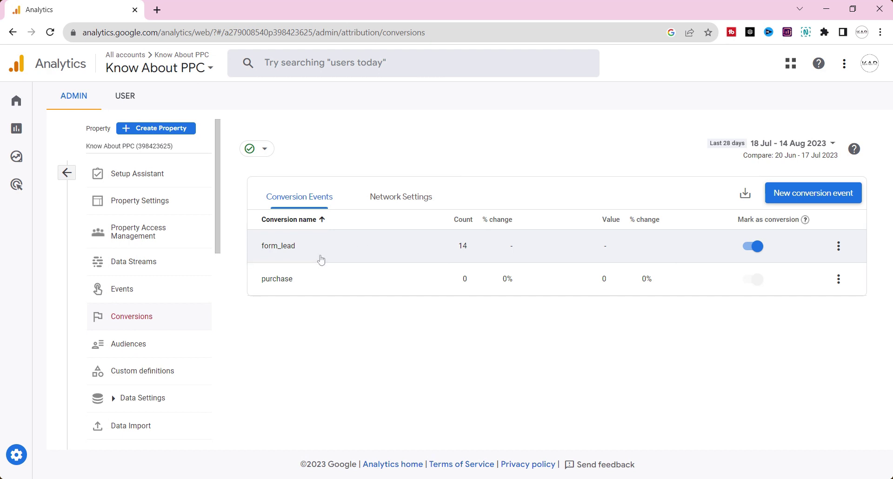
In Google Analytics, start a custom event named form_lead with the matching condition event_name equals page_view.
click(16, 454)
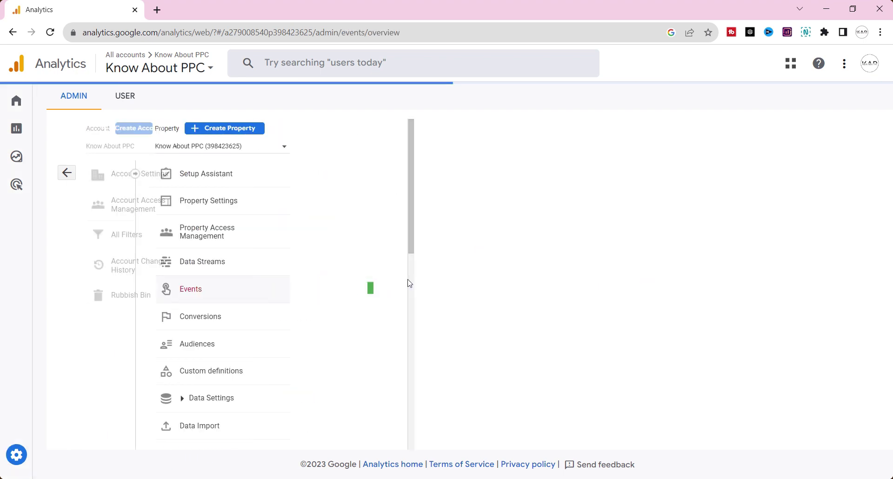
click(795, 241)
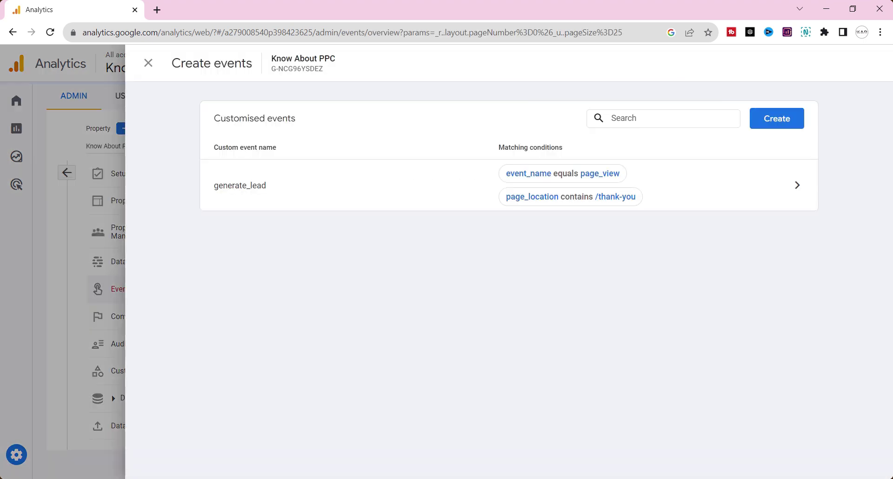
click(784, 124)
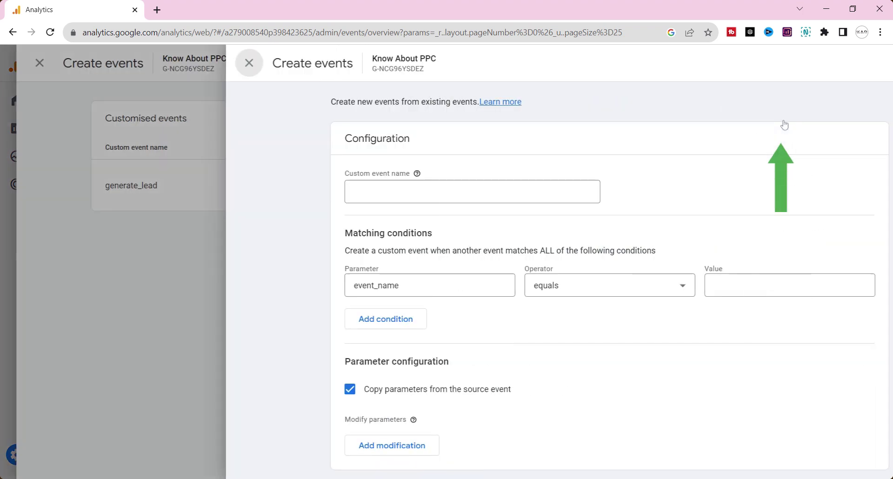
click(281, 199)
text(form_lead)
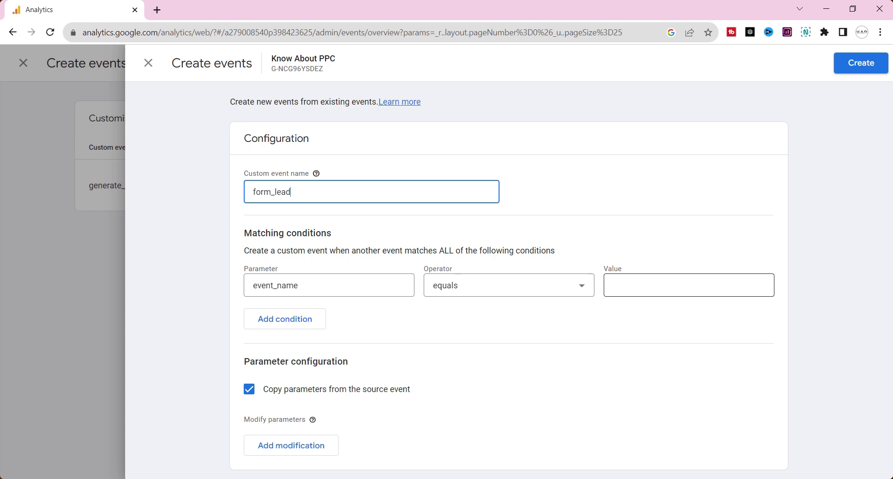
click(614, 285)
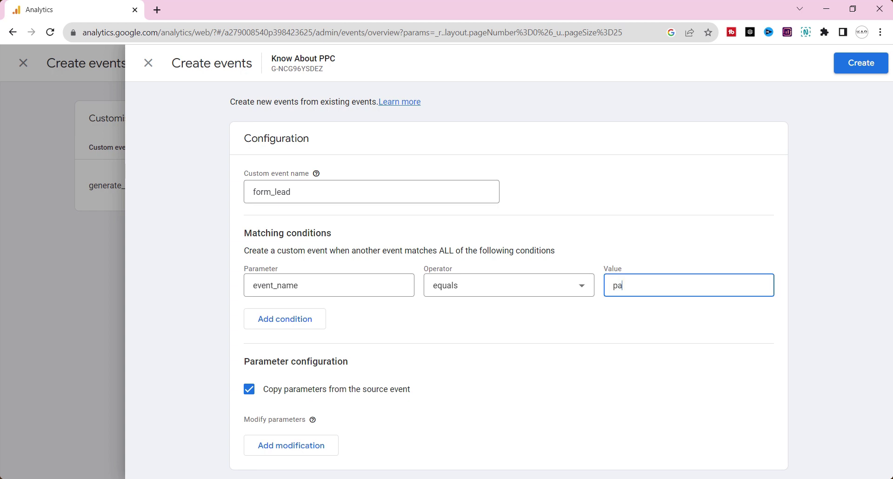
text(page_view)
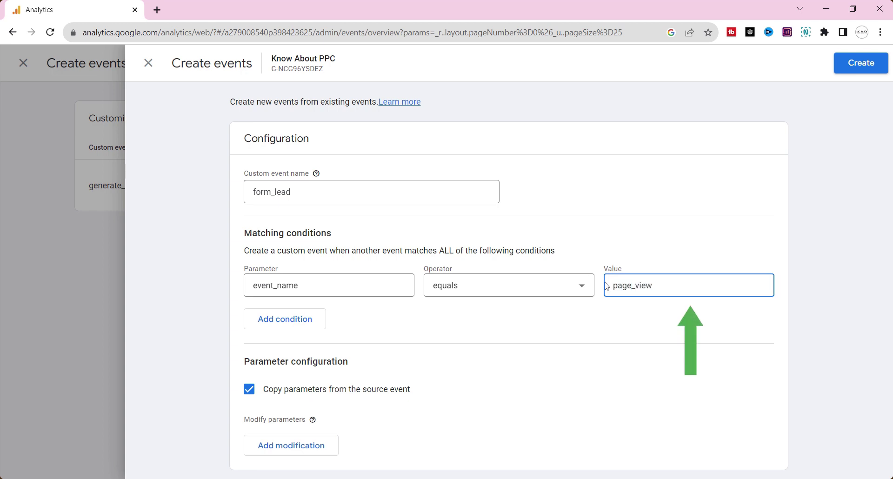
Add a second matching condition requiring page_location to contain /thank-you.
click(268, 321)
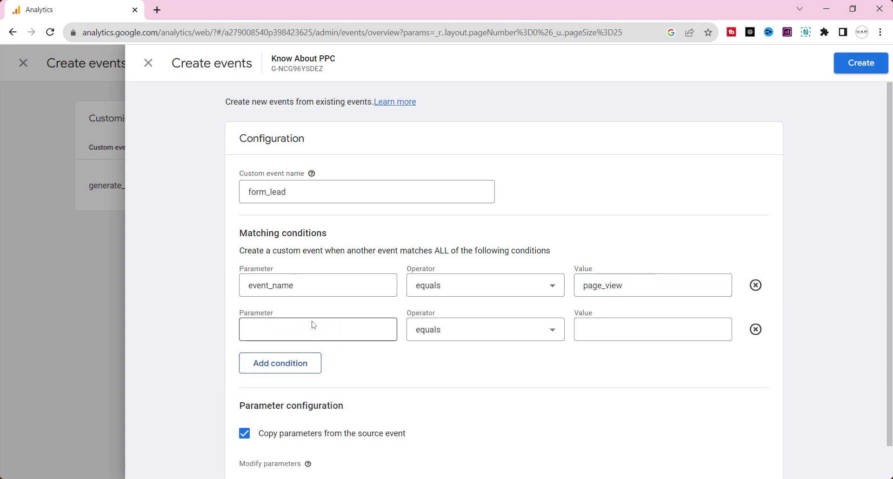
click(313, 328)
scroll(331, 240, down, 4)
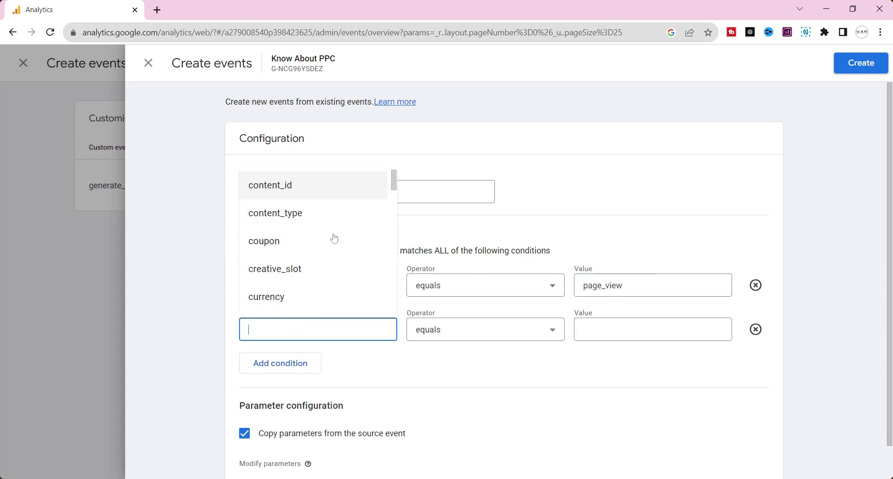
scroll(335, 239, down, 6)
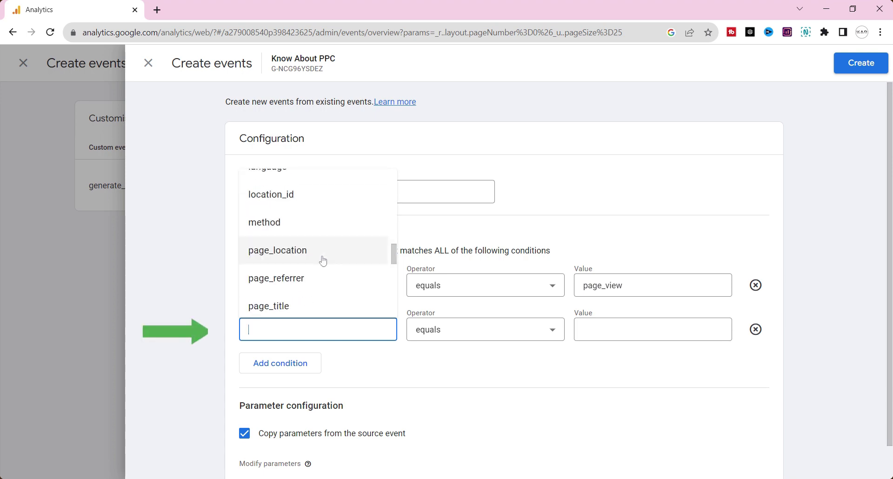
click(378, 257)
click(455, 331)
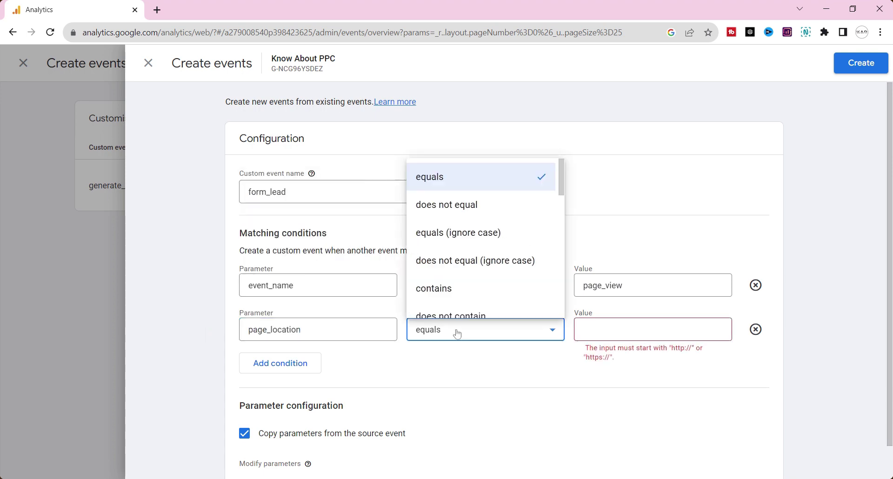
click(455, 294)
click(605, 330)
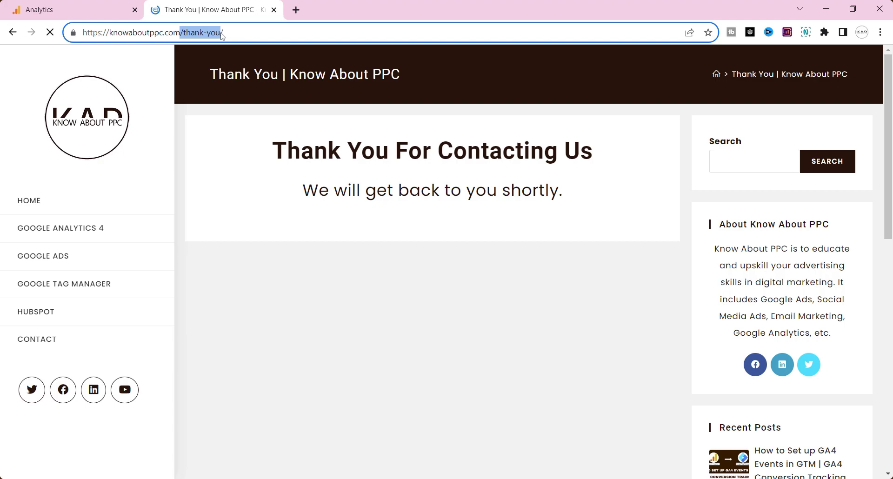
click(96, 6)
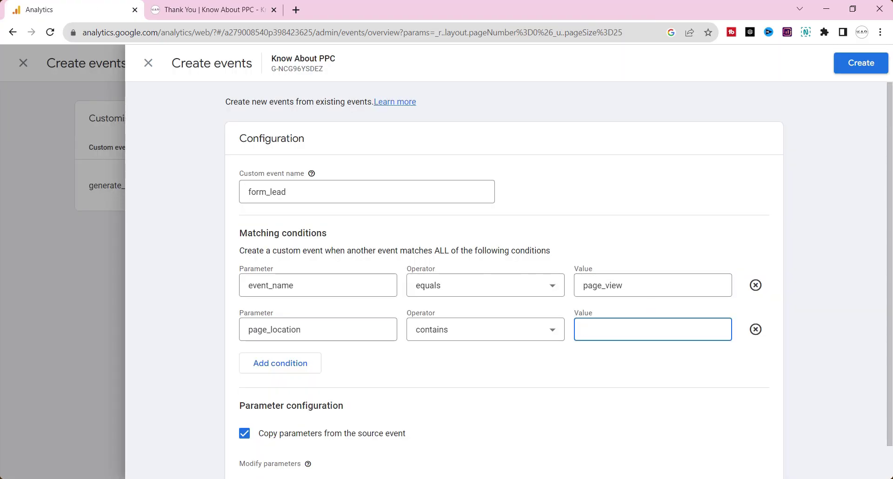
text(/thank-you)
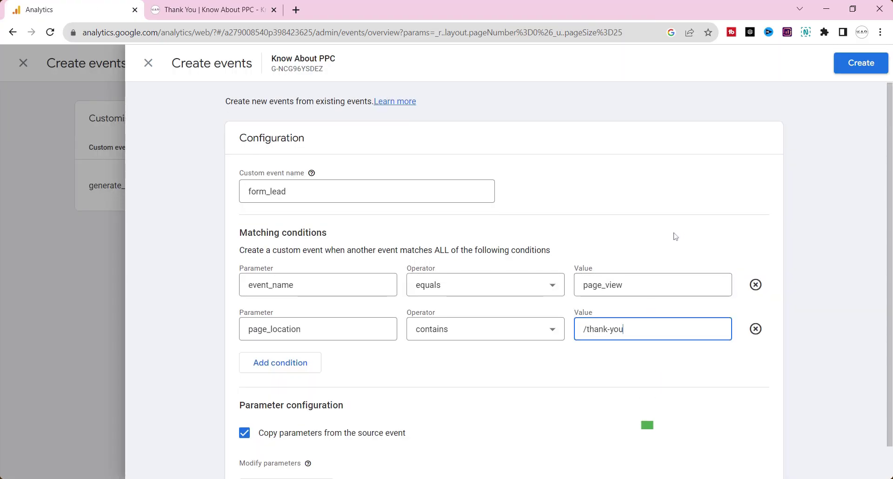
Create the configured form_lead event and return to the property's existing events.
scroll(679, 228, down, 1)
scroll(751, 171, up, 1)
click(862, 65)
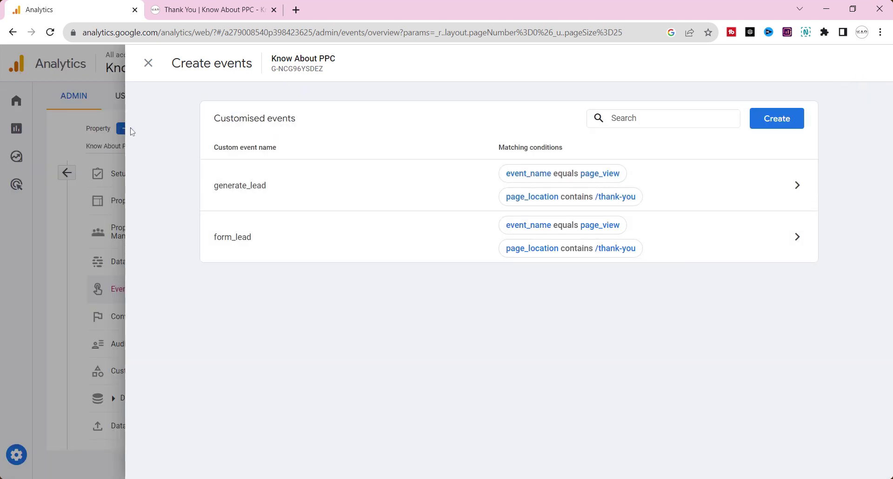
click(106, 132)
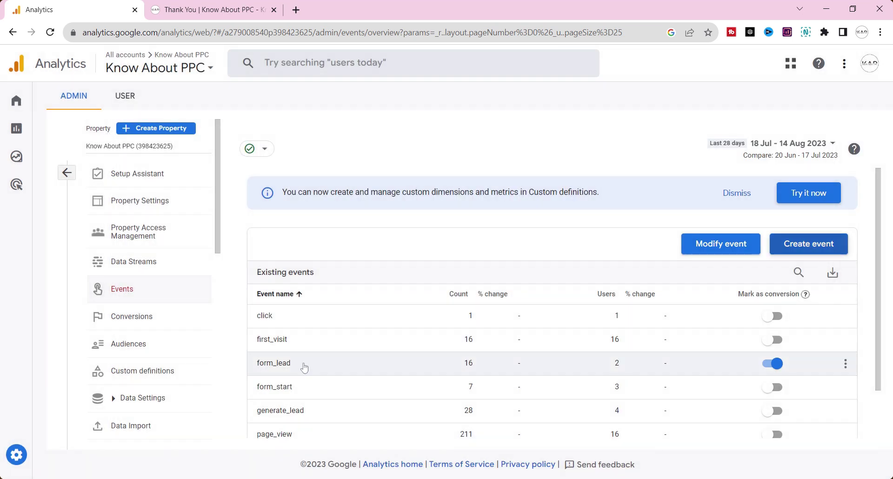
Add a new conversion event named form_lead to the property's conversions and save it.
click(149, 318)
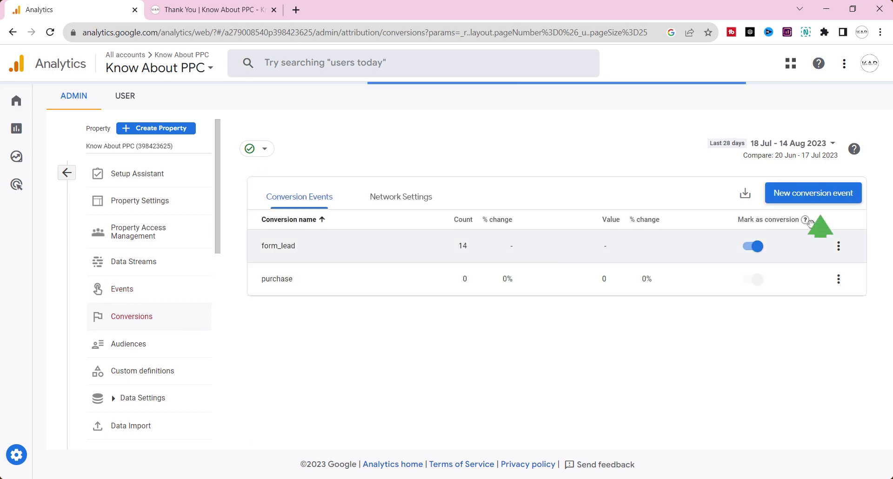
click(775, 203)
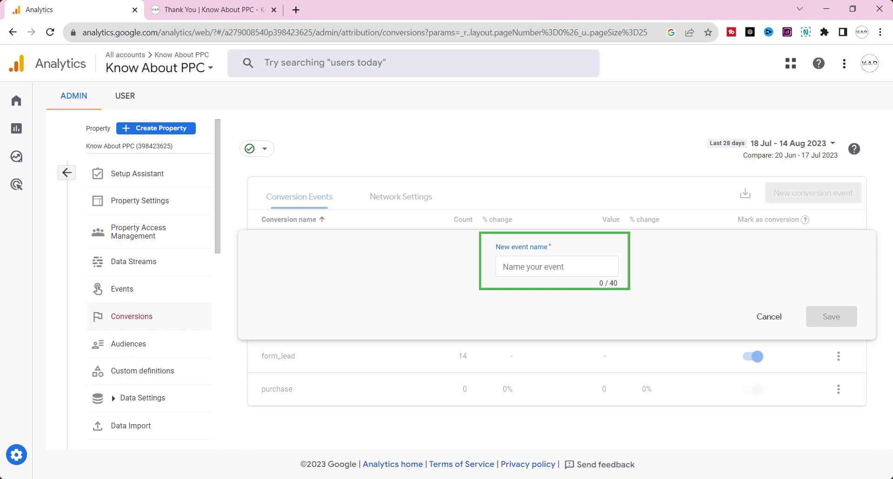
text(form_lead)
click(831, 316)
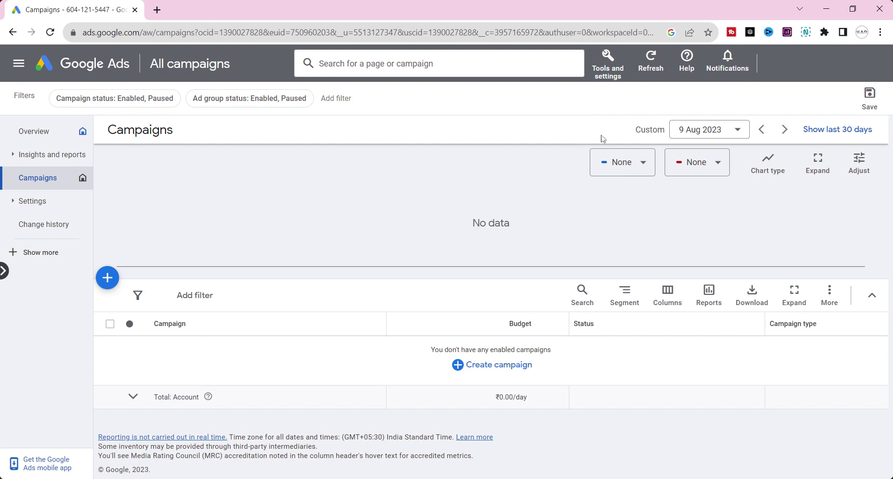
In Google Ads, start a new conversion action that imports Web conversions from Google Analytics 4 properties and continue to the next stage.
click(615, 77)
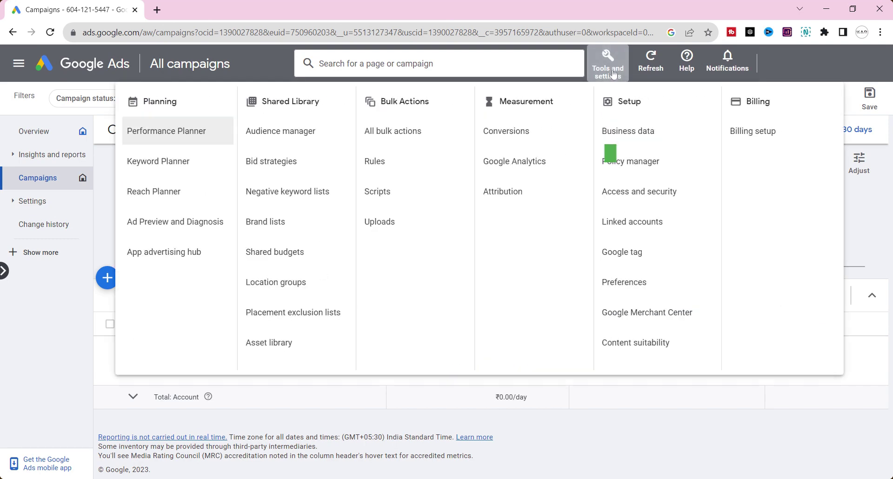
click(544, 132)
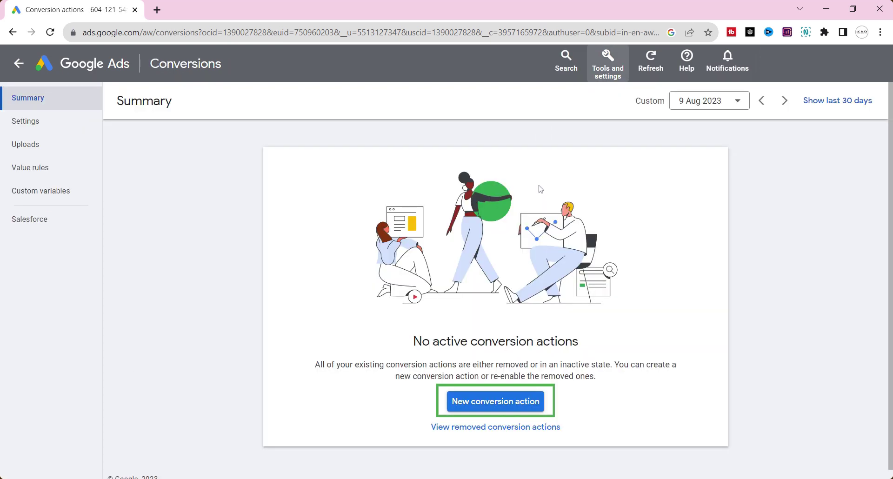
click(512, 402)
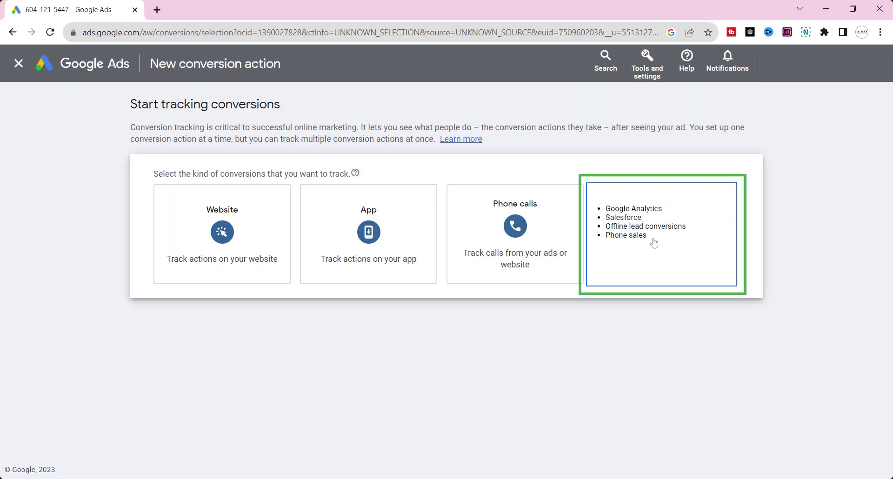
click(600, 279)
click(227, 357)
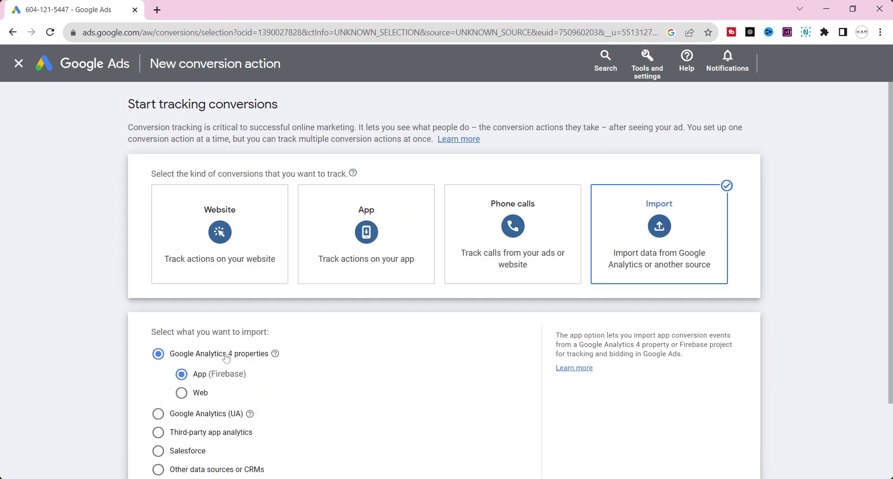
click(211, 395)
scroll(359, 371, down, 2)
click(160, 430)
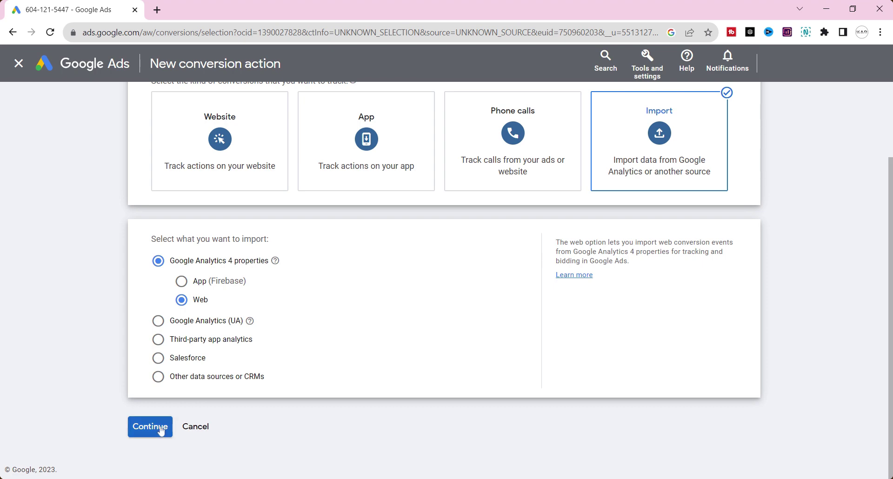
Import the form_lead event from the Know About PPC Google Analytics 4 property as a web conversion action and finish the setup.
click(161, 429)
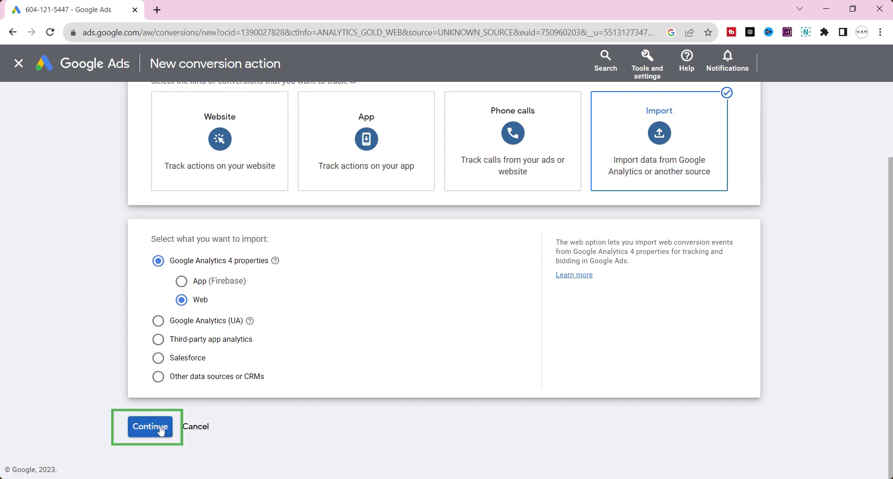
click(160, 430)
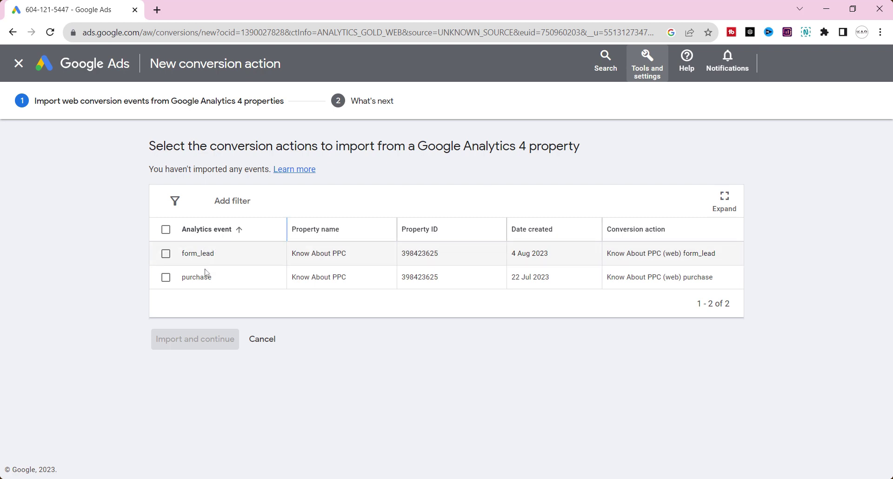
click(207, 251)
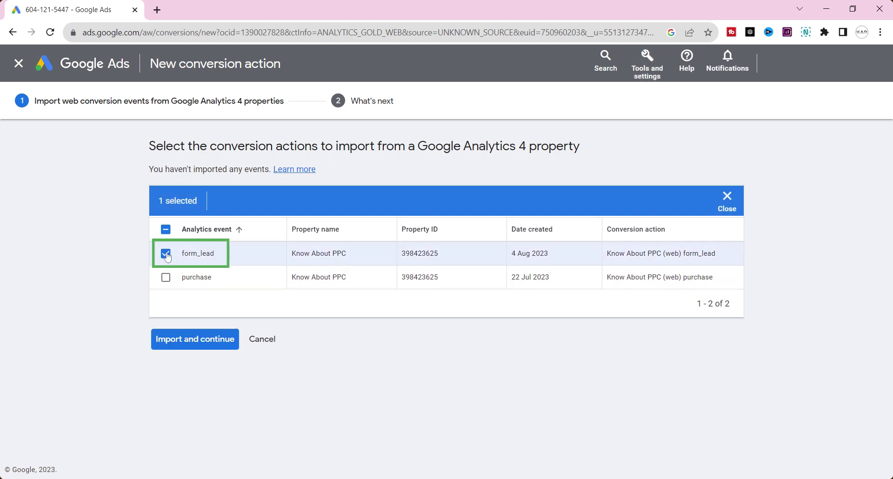
click(221, 336)
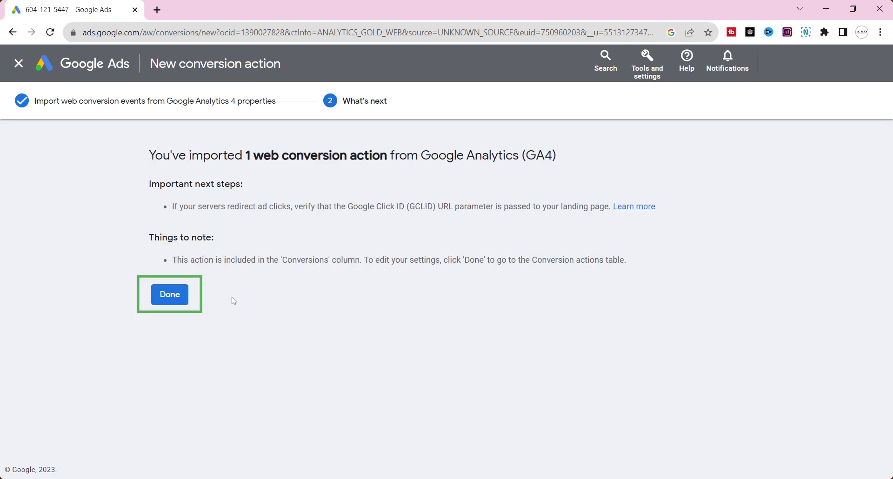
click(170, 297)
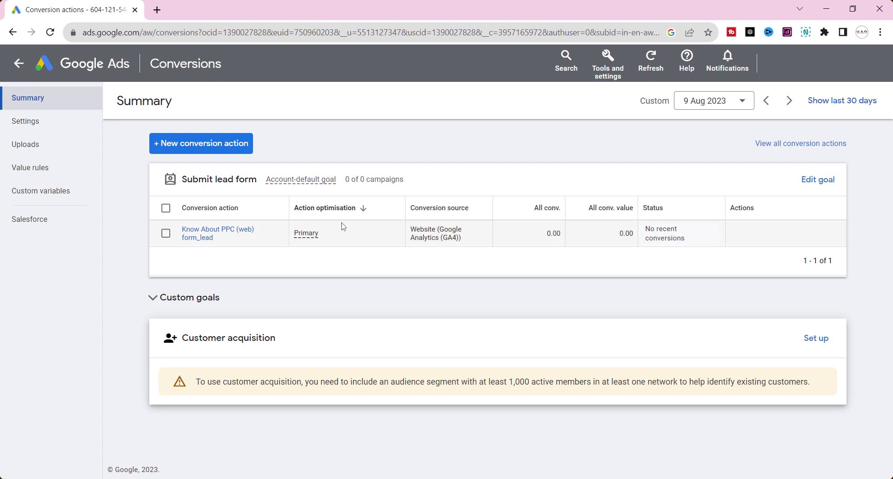
mouse_move(303, 238)
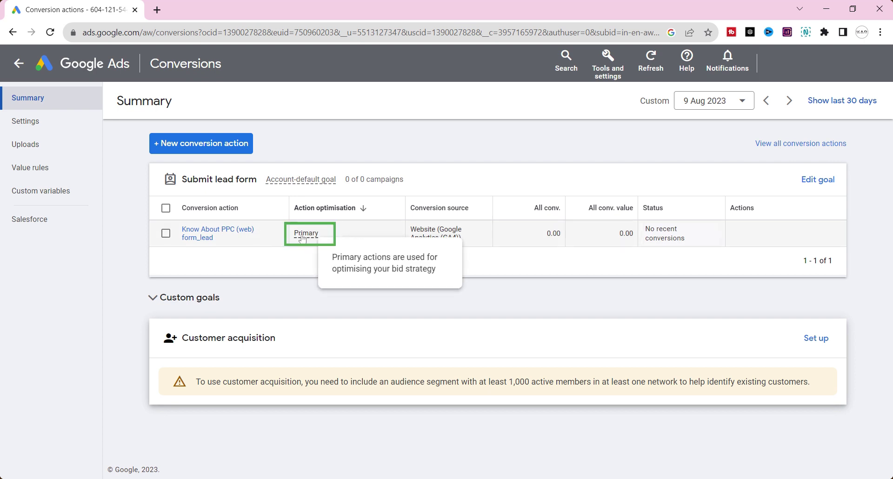